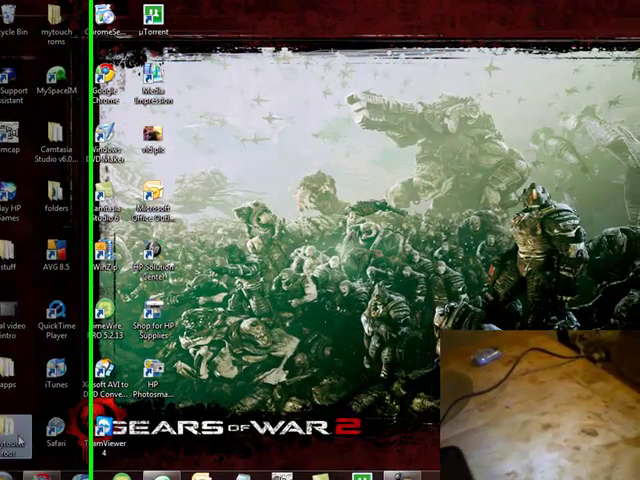
Open the mytouch root folder from the desktop, listing SAPPIMG.nbh and the recovery files.
{"action": "double_click", "coordinate": [35, 443]}
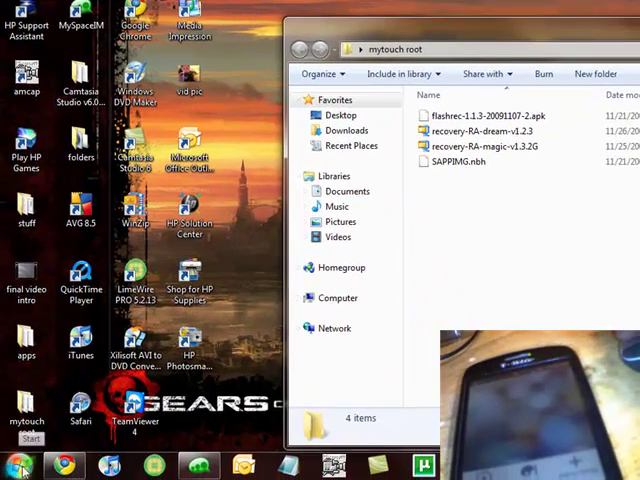
Go to Computer from the Start menu to show the drive list.
{"action": "left_click", "coordinate": [18, 466]}
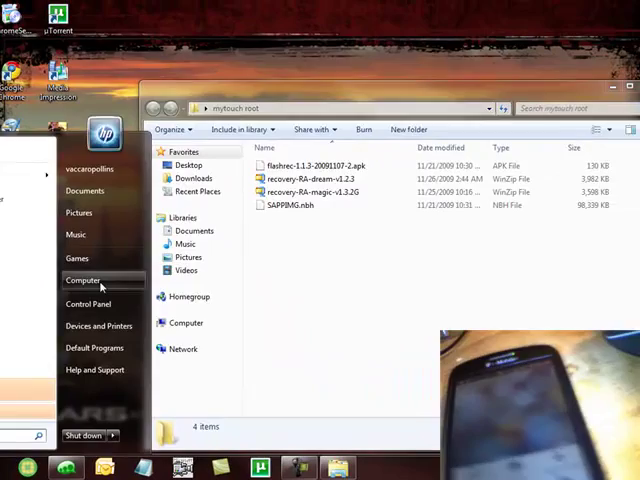
{"action": "left_click", "coordinate": [99, 287]}
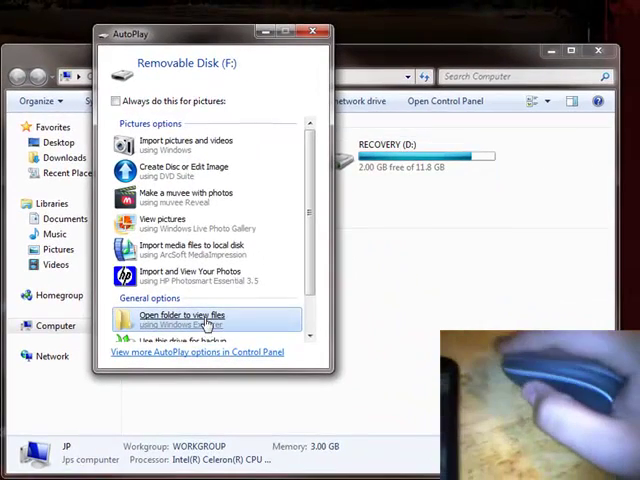
View Removable Disk (F:) and delete all four of its folders, leaving the card empty.
{"action": "left_click", "coordinate": [207, 323]}
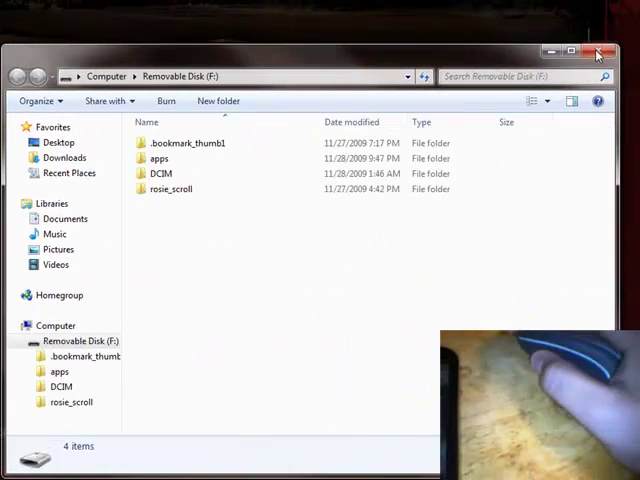
{"action": "left_click_drag", "start_coordinate": [271, 316], "coordinate": [261, 111]}
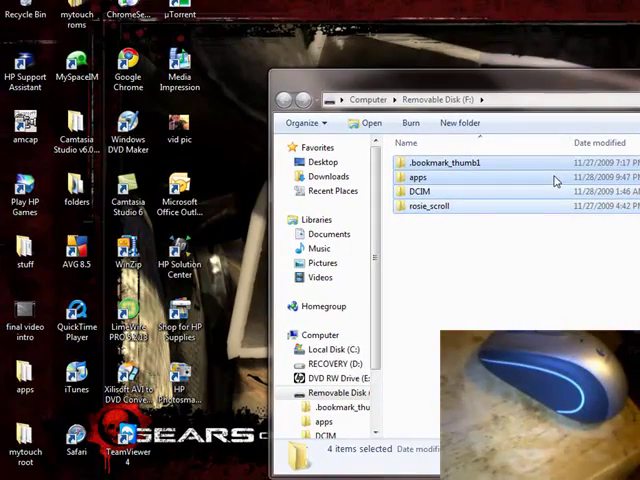
{"action": "key", "text": "Delete"}
{"action": "key", "text": "Return"}
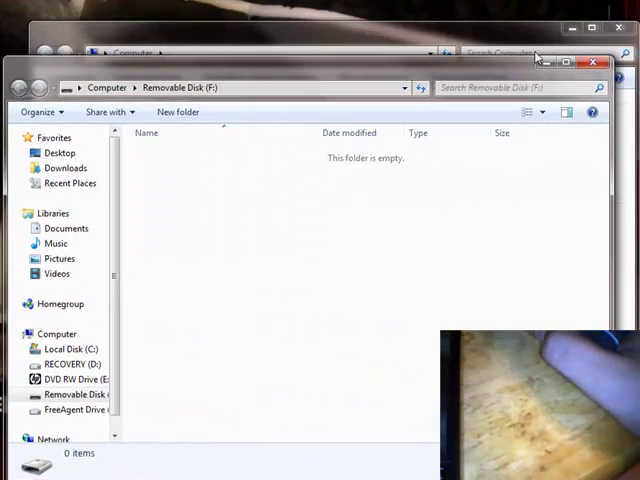
Copy SAPPIMG.nbh from mytouch root onto Removable Disk (F:) as its only file.
{"action": "left_click", "coordinate": [616, 29]}
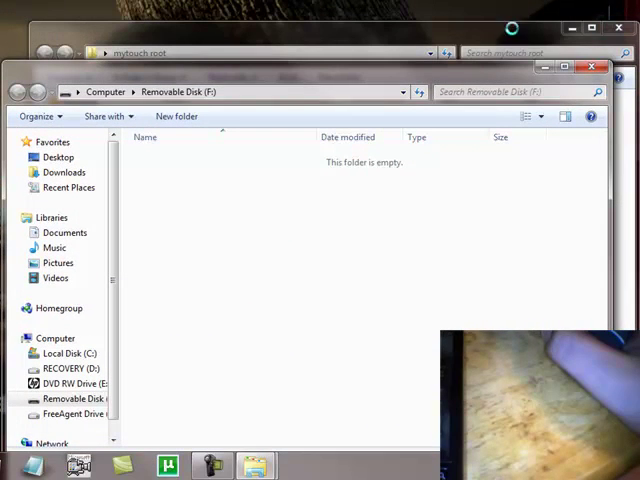
{"action": "left_click", "coordinate": [516, 47]}
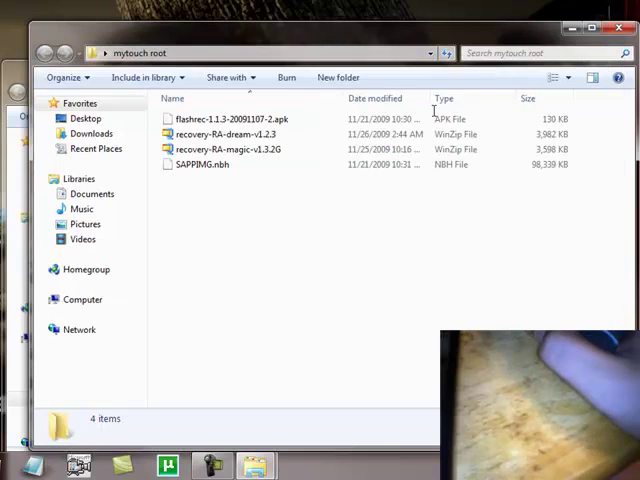
{"action": "left_click", "coordinate": [276, 166]}
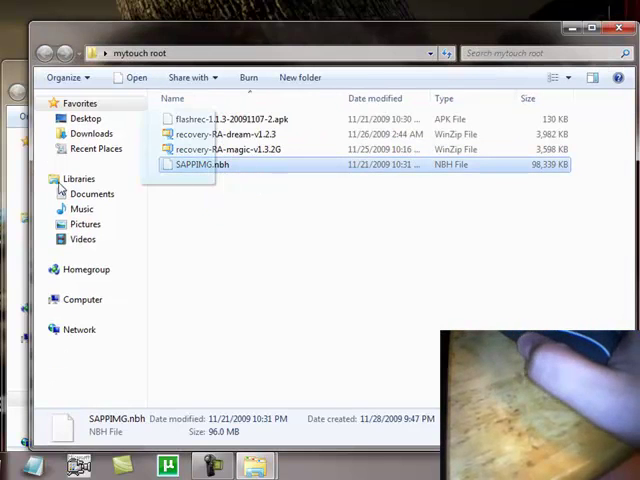
{"action": "left_click_drag", "start_coordinate": [10, 170], "coordinate": [22, 80]}
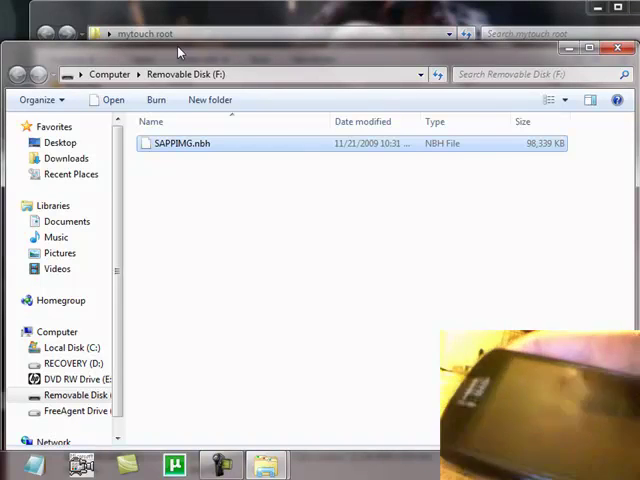
Return to the Computer drive list to confirm Removable Disk (F:) is gone.
{"action": "key", "text": "alt+Up"}
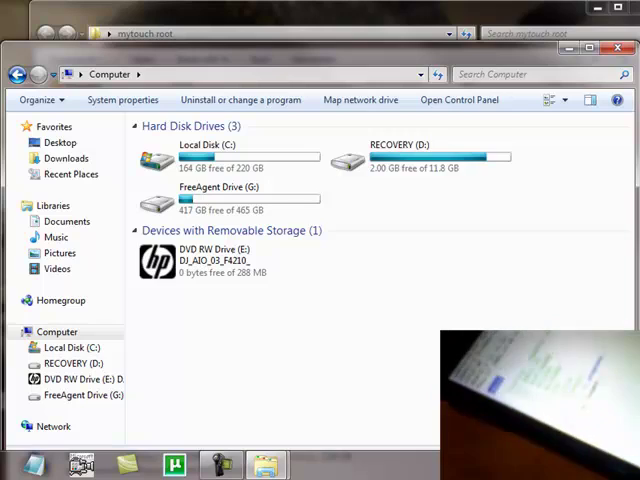
Hide the Explorer windows and show the desktop.
{"action": "key", "text": "super+d"}
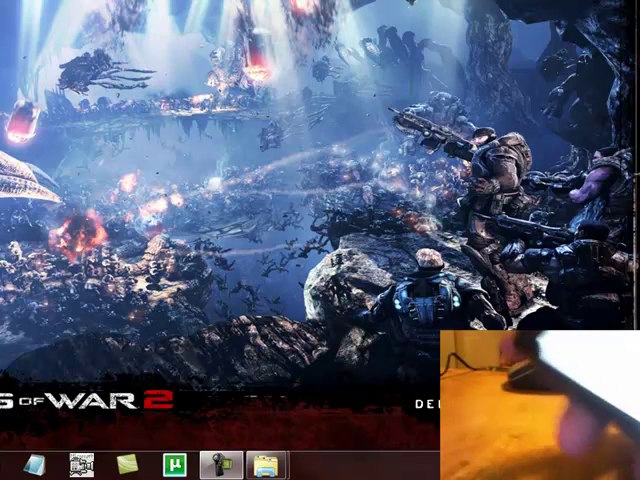